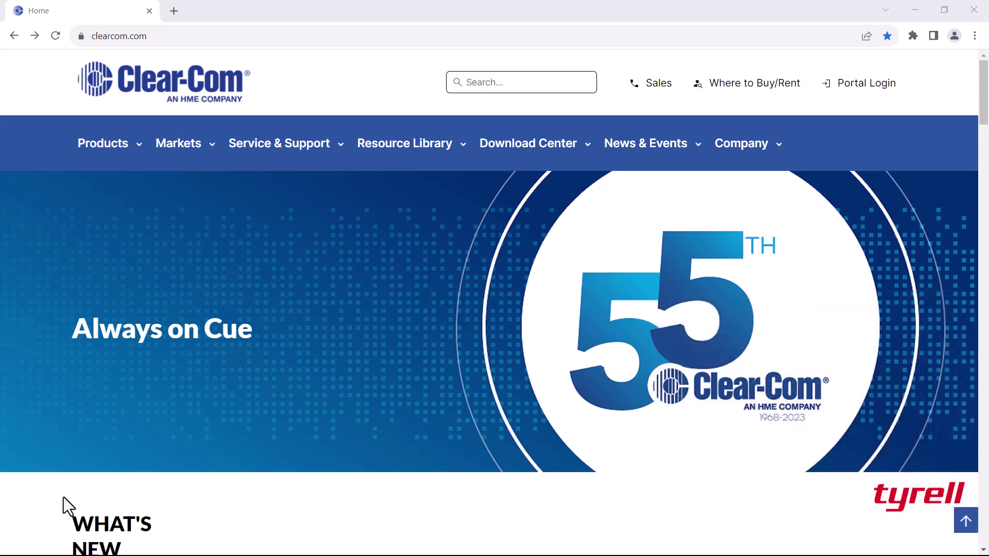
# Go to the Arcadia's web page at 169.254.7.56.
pyautogui.click(184, 32)
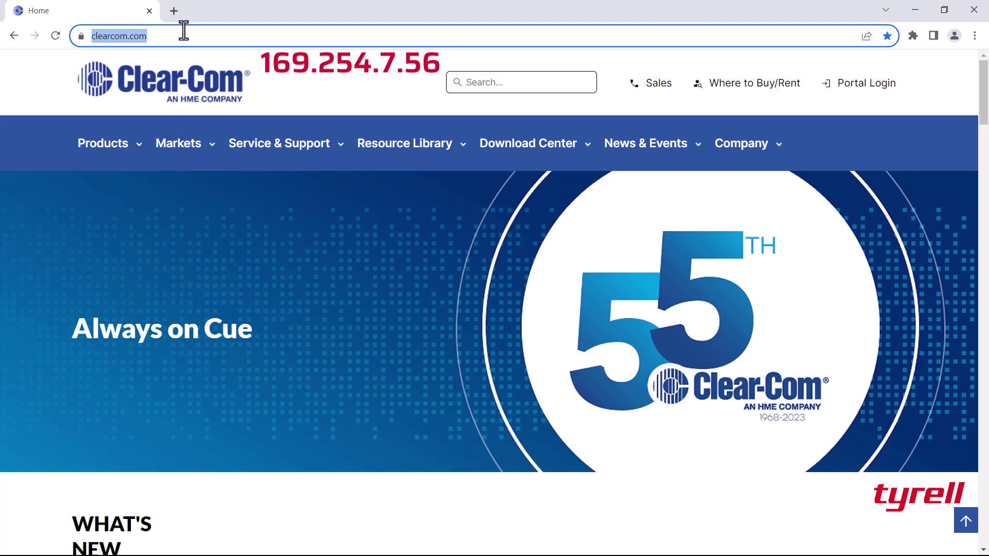
pyautogui.write('169.254.')
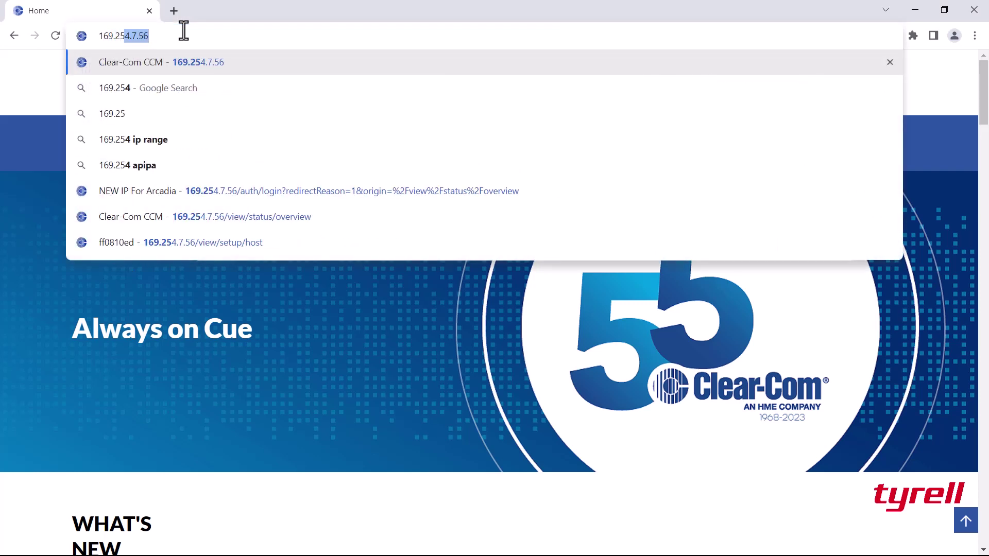
pyautogui.write('7.')
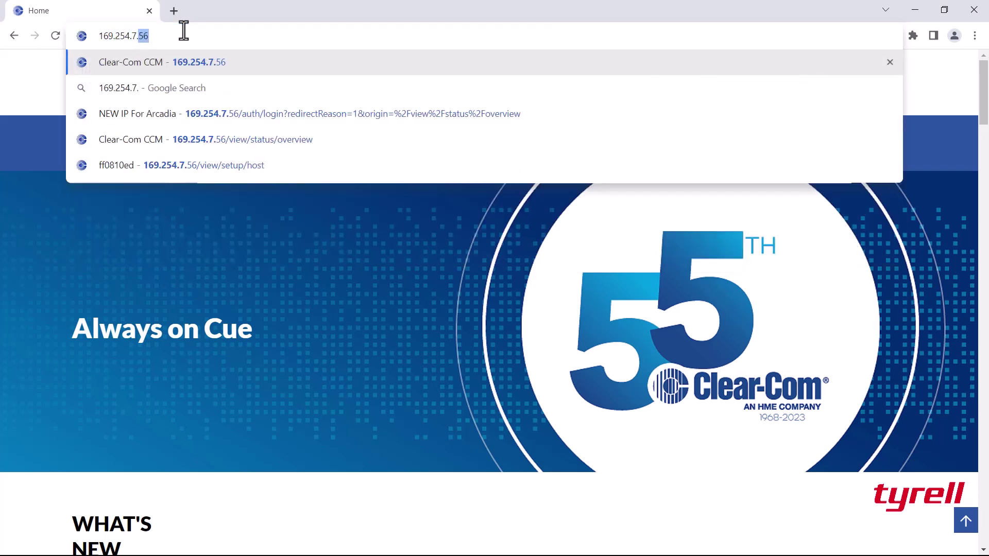
pyautogui.write('56')
pyautogui.press('Return')
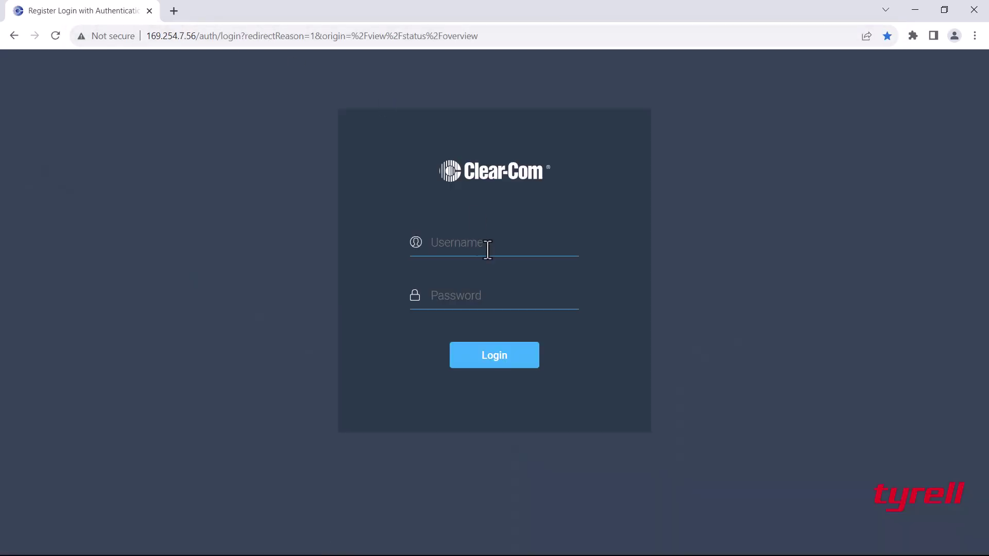
# Log in with the admin username and password.
pyautogui.click(472, 245)
pyautogui.write('admin')
pyautogui.press('Tab')
pyautogui.write('admin')
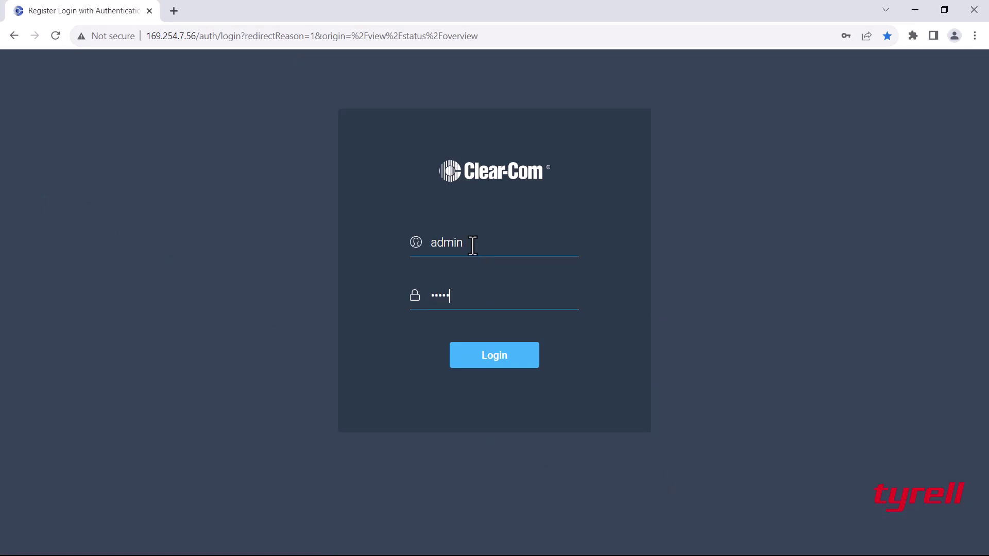
pyautogui.write('123')
pyautogui.click(485, 360)
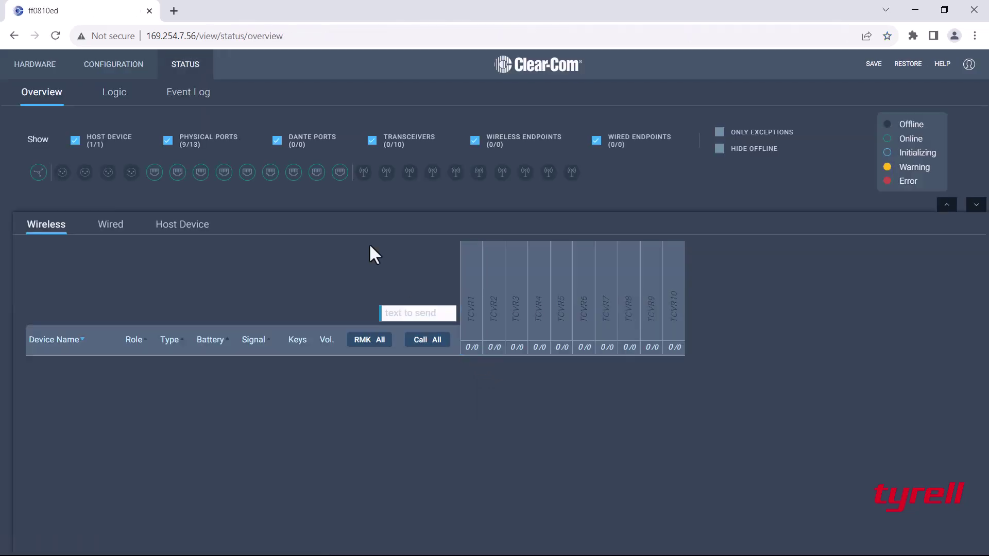
# Expand LAN 1 under HARDWARE > Host > Network to show its Management and AES67 settings.
pyautogui.click(28, 64)
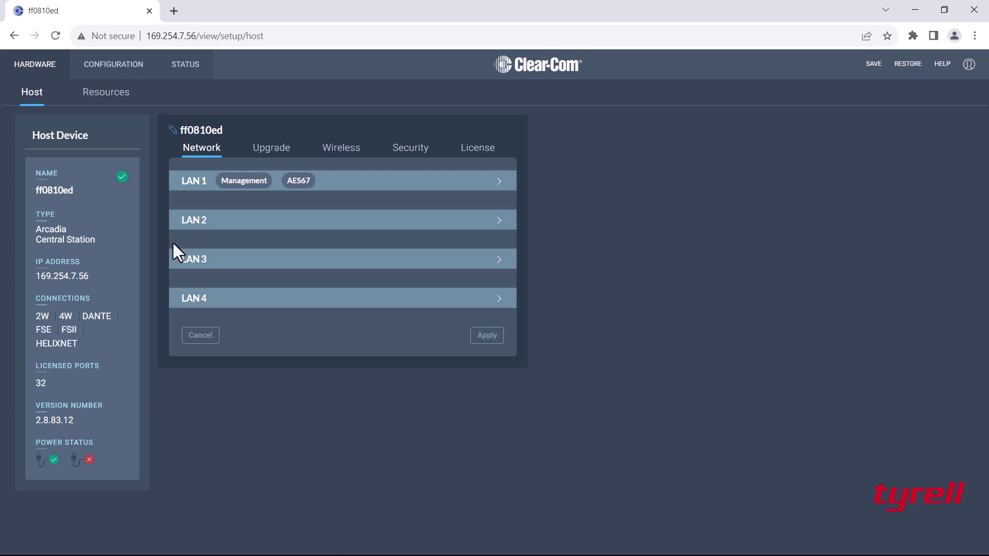
pyautogui.click(415, 192)
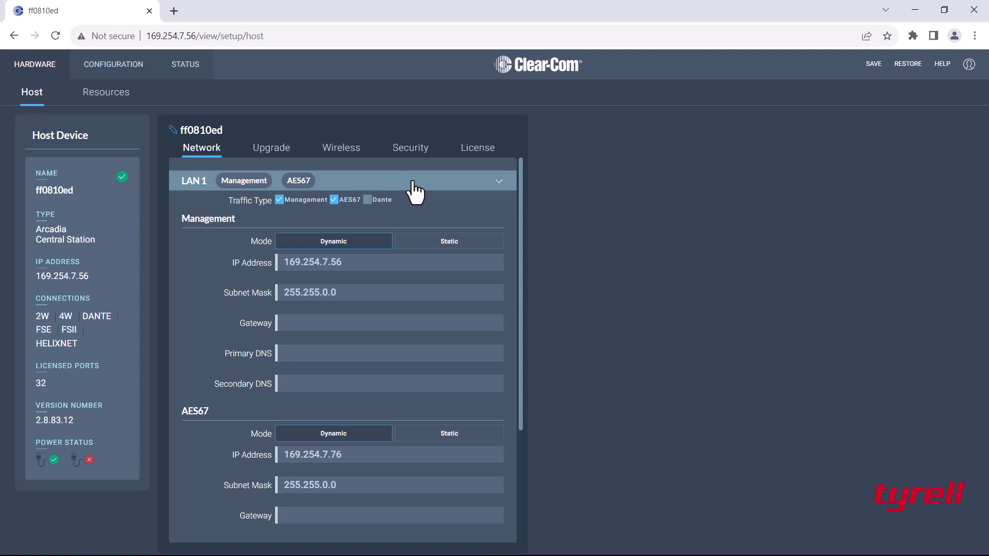
# Enable the AES67 traffic type on LAN 2 so LAN 1 keeps only Management.
pyautogui.scroll(-3, 418, 301)
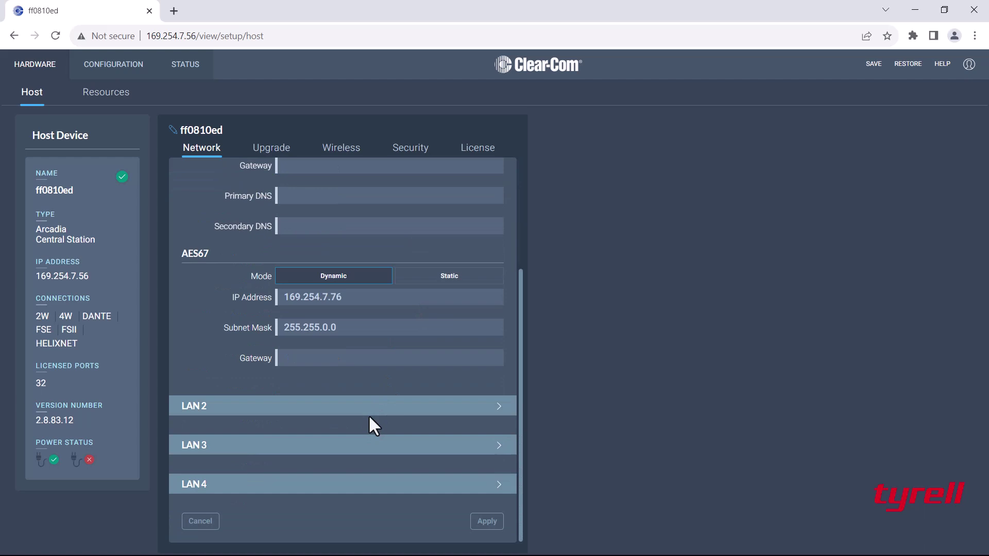
pyautogui.click(351, 407)
pyautogui.click(332, 424)
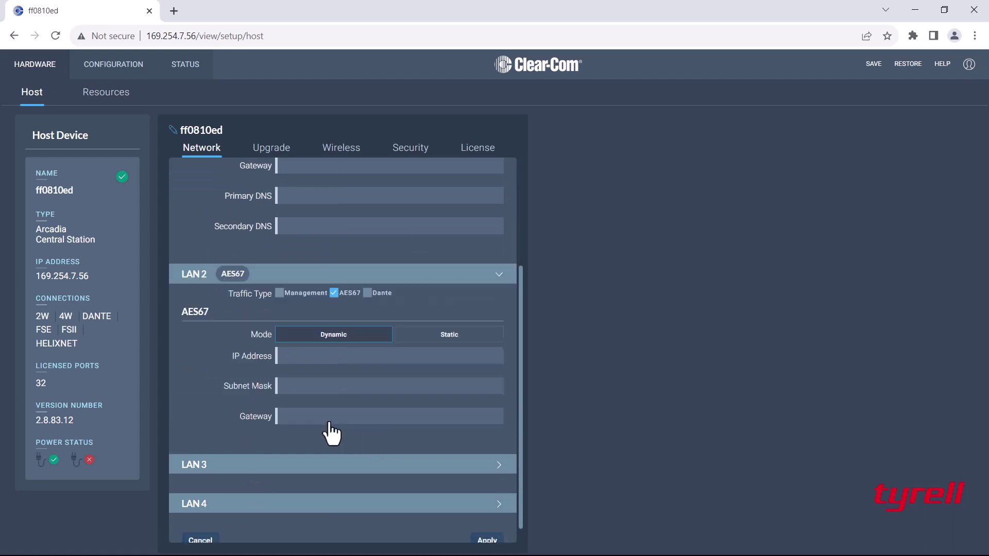
pyautogui.scroll(5, 328, 357)
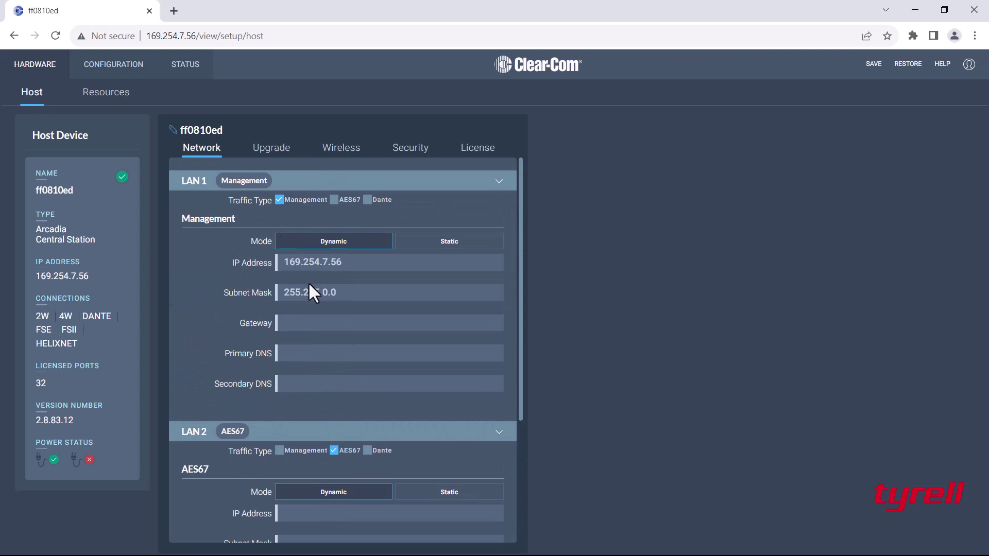
pyautogui.scroll(-2, 308, 282)
pyautogui.scroll(-1, 332, 417)
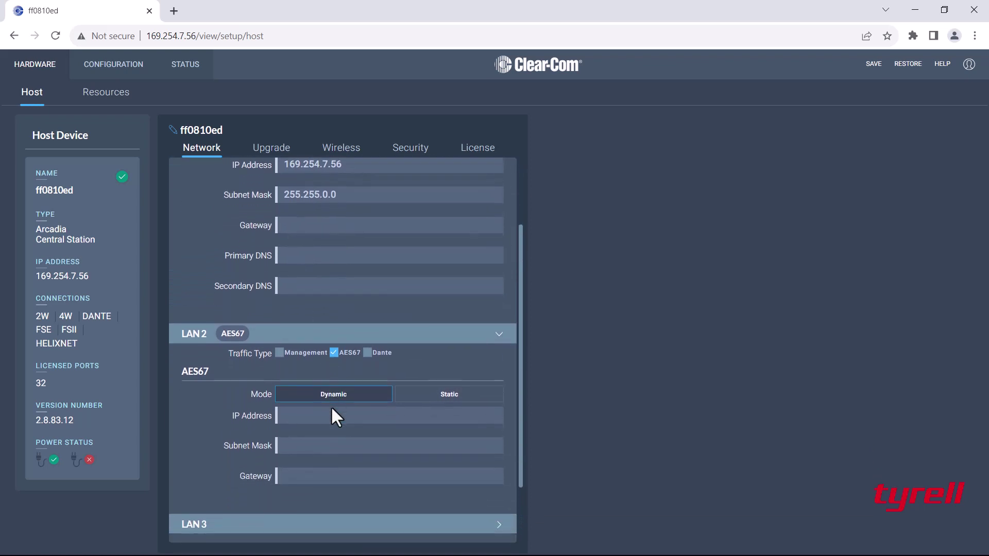
pyautogui.scroll(3, 332, 412)
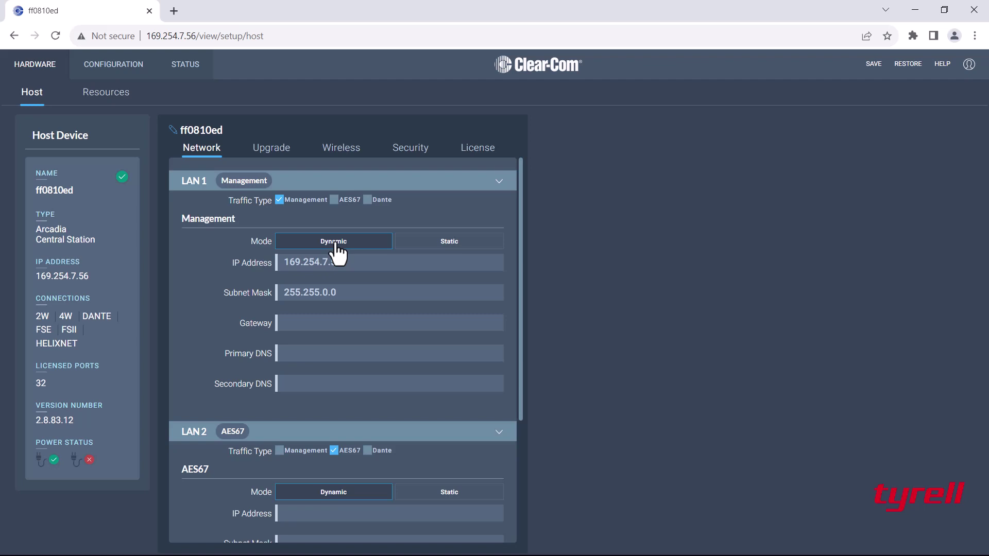
# Set LAN 1 to Static, IP 192.168.42.50, mask 255.255.255.0, and apply.
pyautogui.click(458, 244)
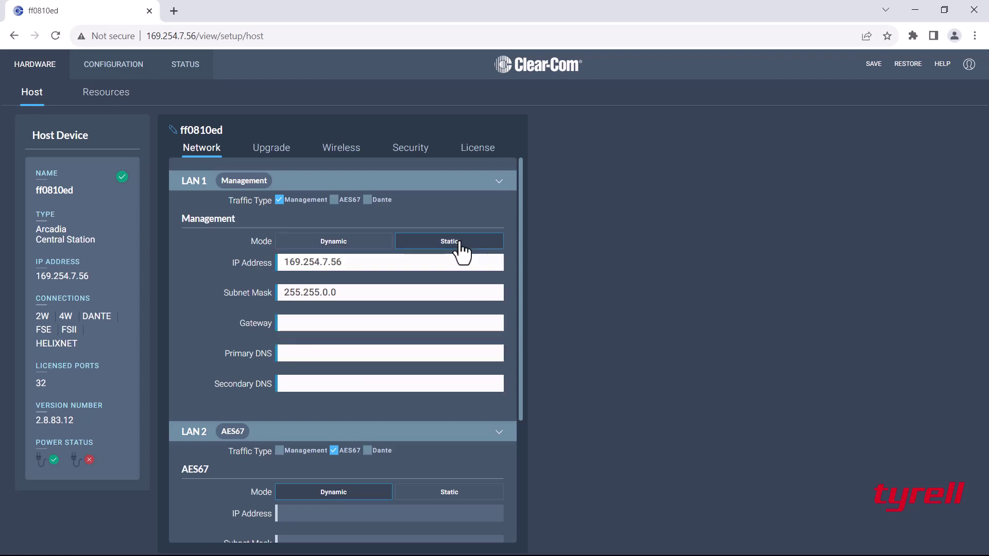
pyautogui.moveTo(361, 261); pyautogui.dragTo(166, 264)
pyautogui.write('192.168.42.50')
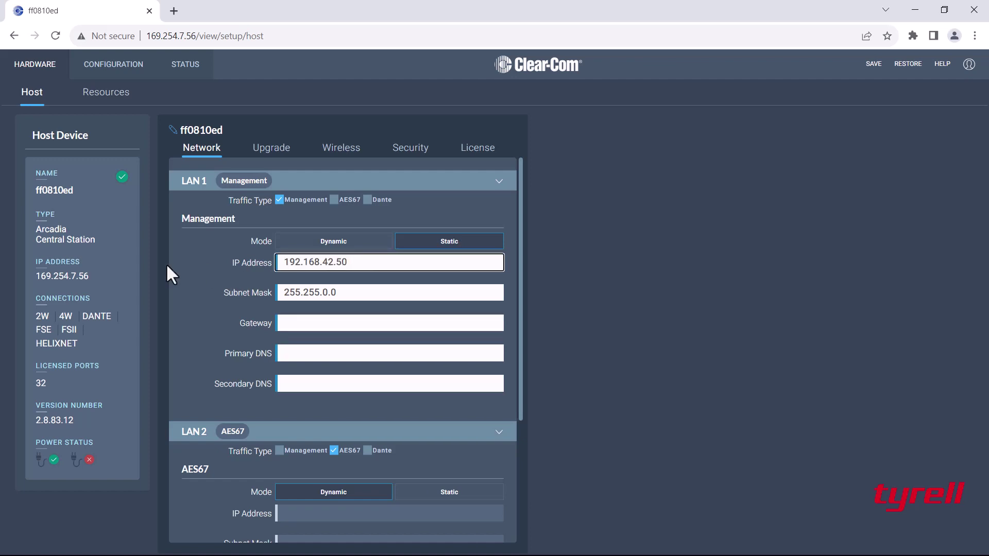
pyautogui.click(322, 293)
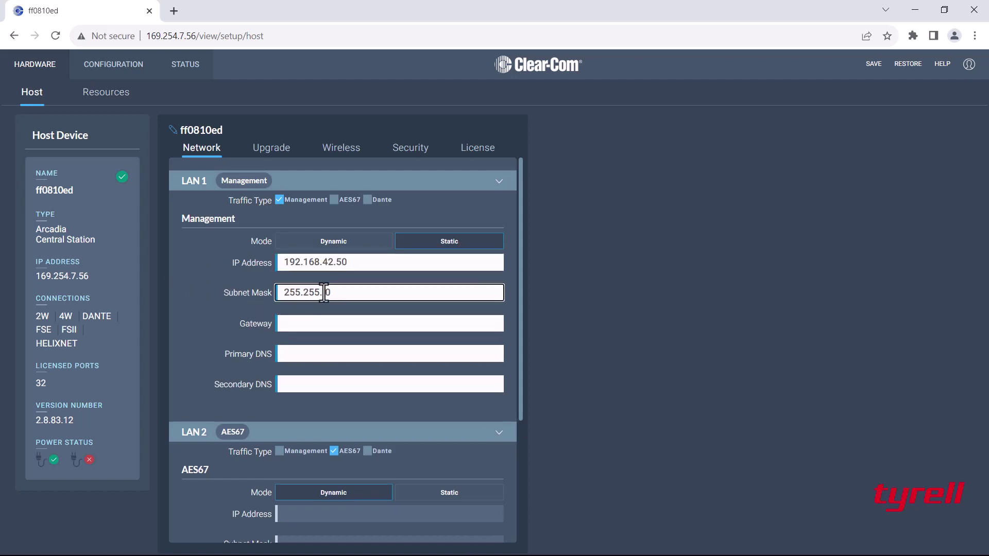
pyautogui.write('255.')
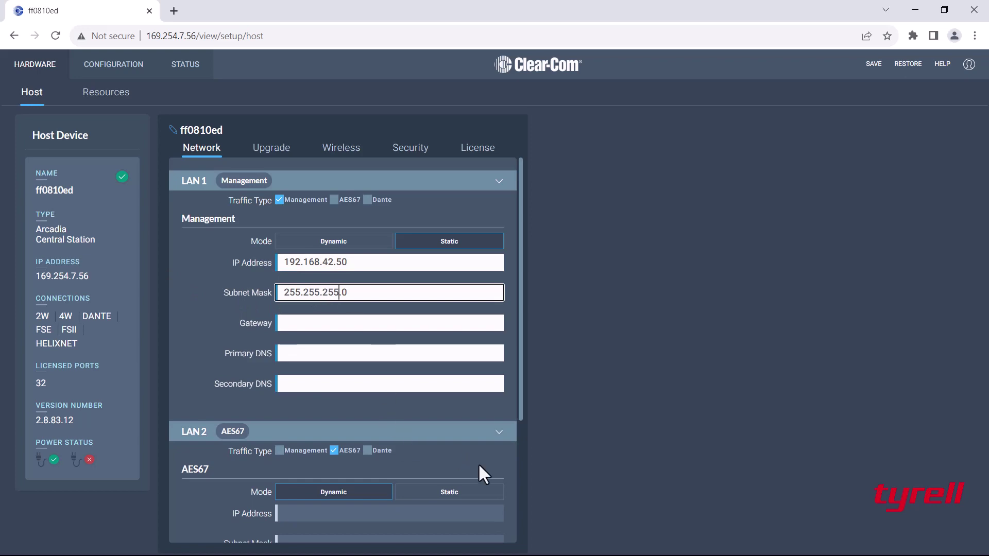
pyautogui.scroll(-3, 480, 464)
pyautogui.click(491, 523)
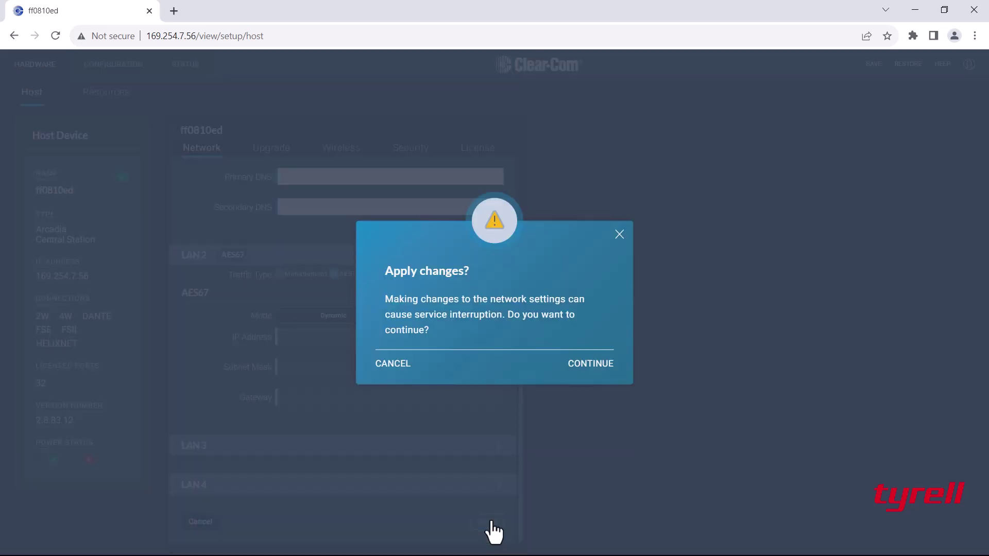
# Confirm the changes, set Ethernet 4 to static 192.168.42.51/255.255.255.0, and reload 192.168.42.50.
pyautogui.click(583, 365)
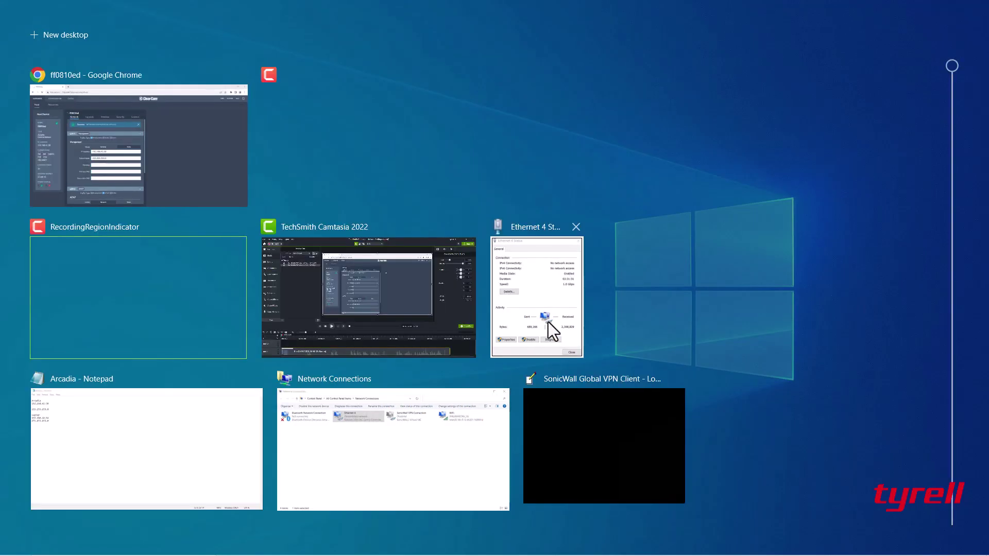
pyautogui.click(552, 271)
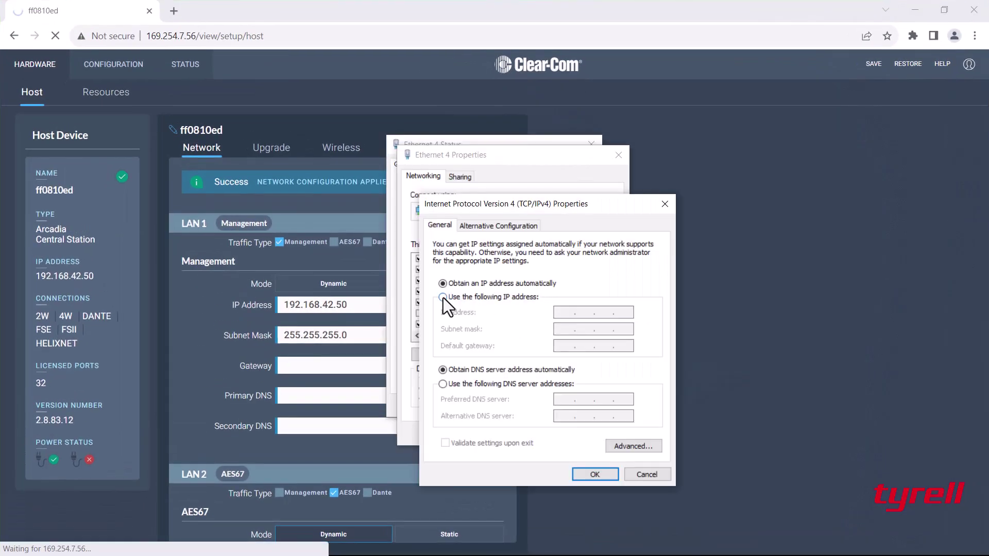
pyautogui.click(443, 298)
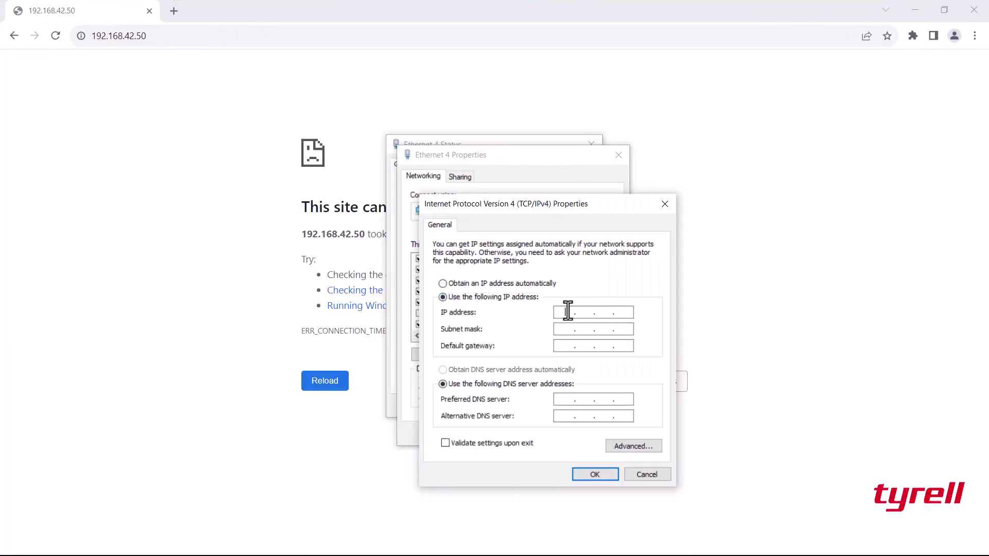
pyautogui.write('192 . 168 . 42 . 51')
pyautogui.press('Tab')
pyautogui.click(590, 475)
pyautogui.click(563, 437)
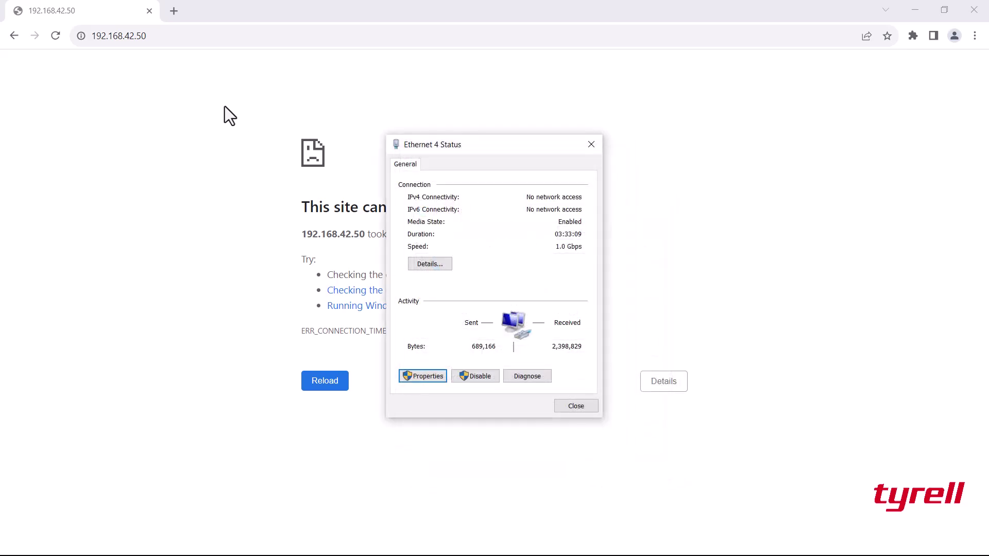
pyautogui.click(169, 35)
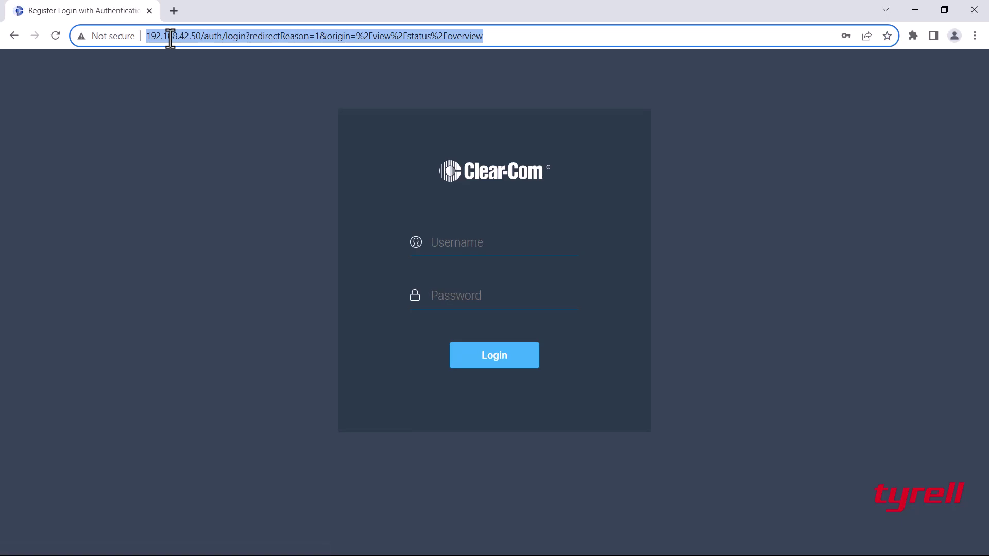
# Log in at 192.168.42.50 using the saved admin credentials.
pyautogui.click(437, 242)
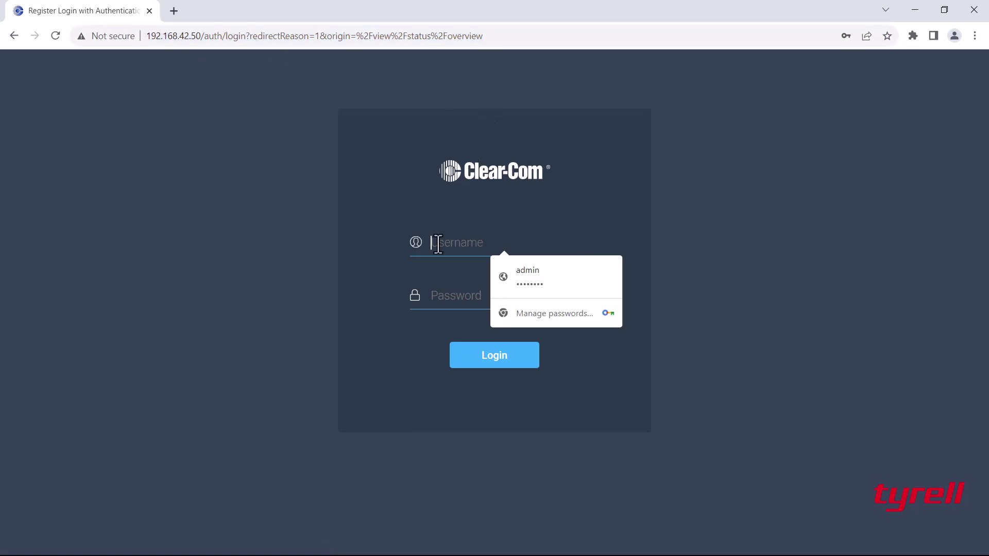
pyautogui.click(544, 288)
pyautogui.click(506, 362)
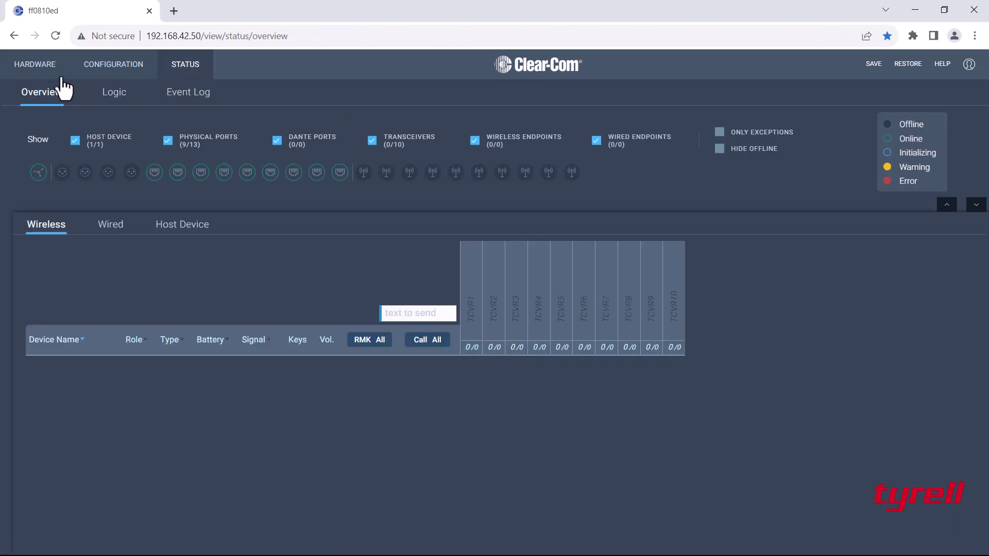
# Check LAN 1's static Management address on the Host network page.
pyautogui.click(56, 75)
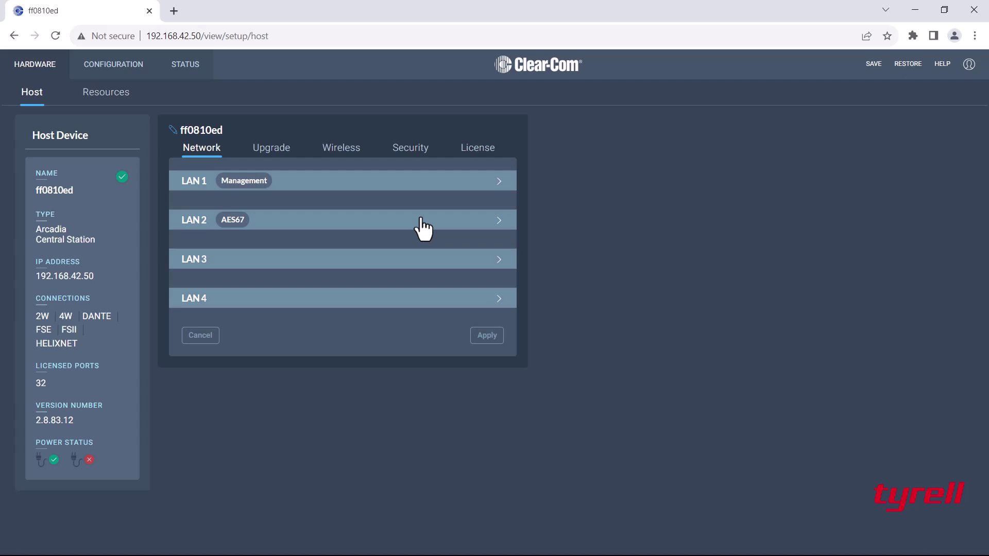
pyautogui.click(452, 183)
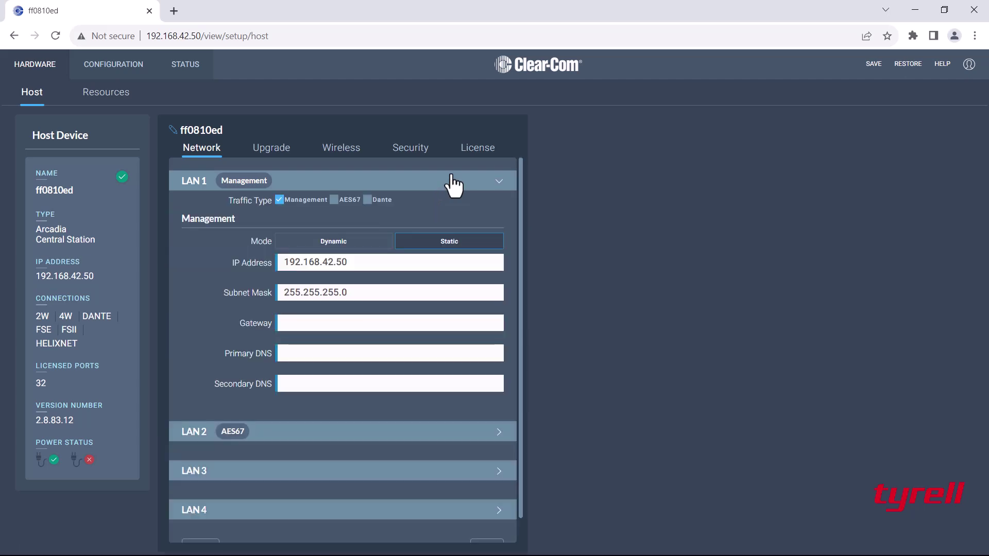
pyautogui.click(453, 184)
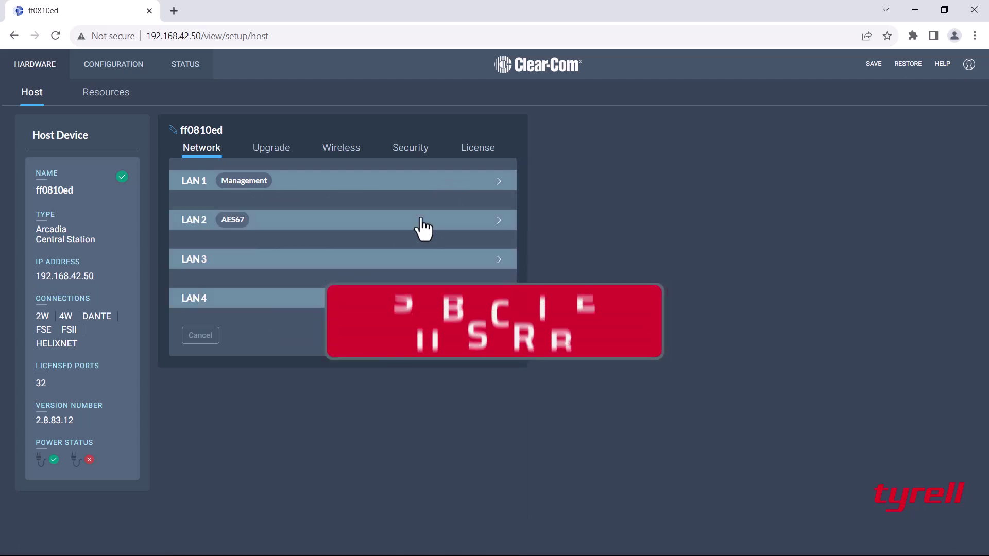